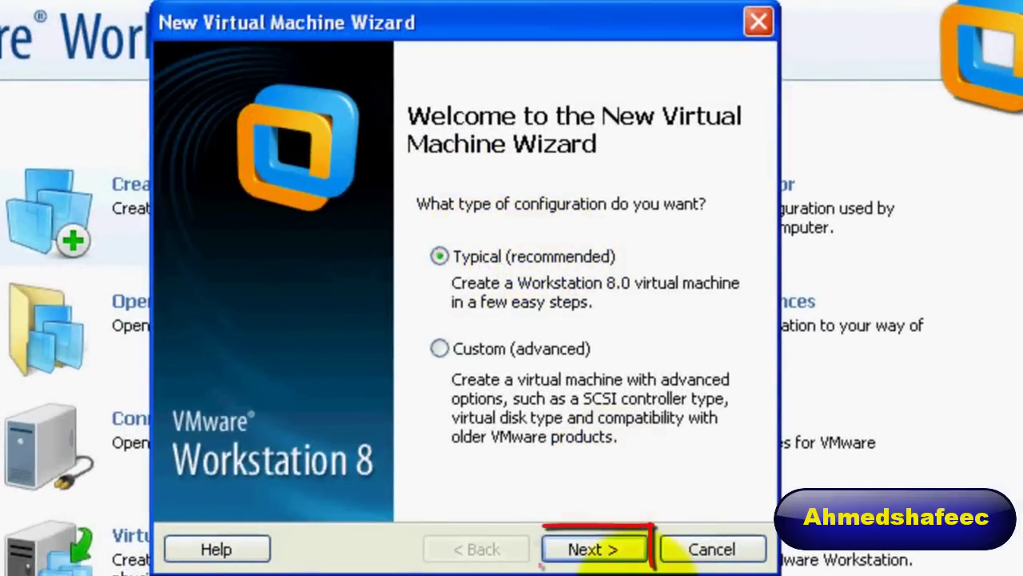
Choose a typical configuration with a blank hard disk and Microsoft Windows, version Windows 7, as the guest operating system.
{"action": "left_click", "coordinate": [595, 550]}
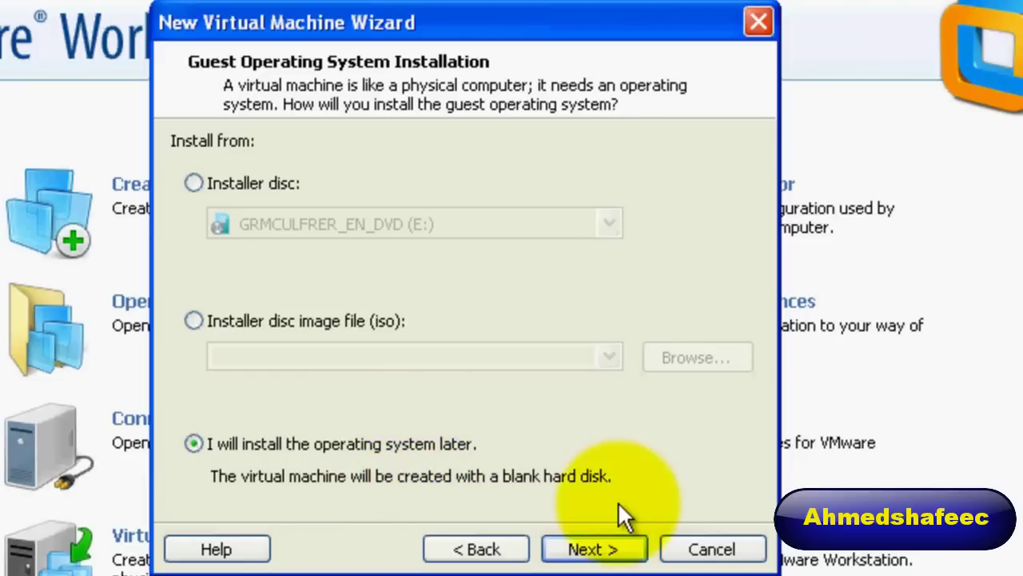
{"action": "left_click", "coordinate": [628, 550]}
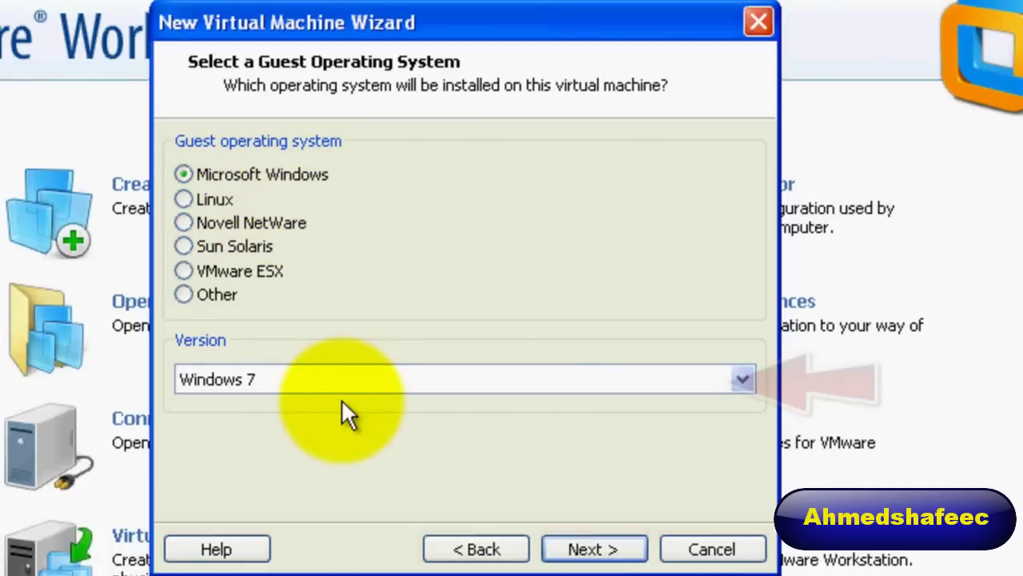
{"action": "left_click", "coordinate": [595, 372]}
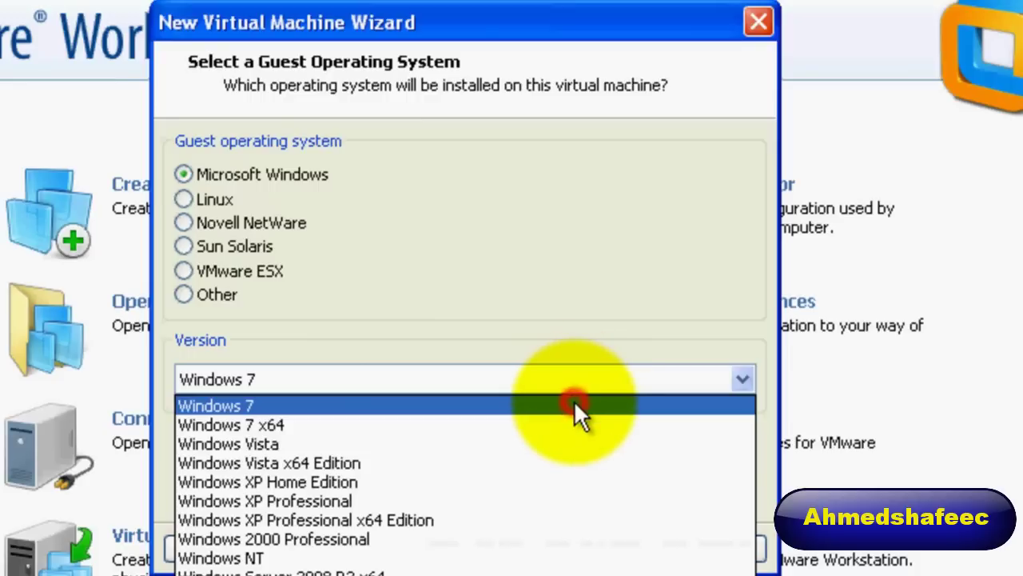
{"action": "left_click", "coordinate": [574, 400]}
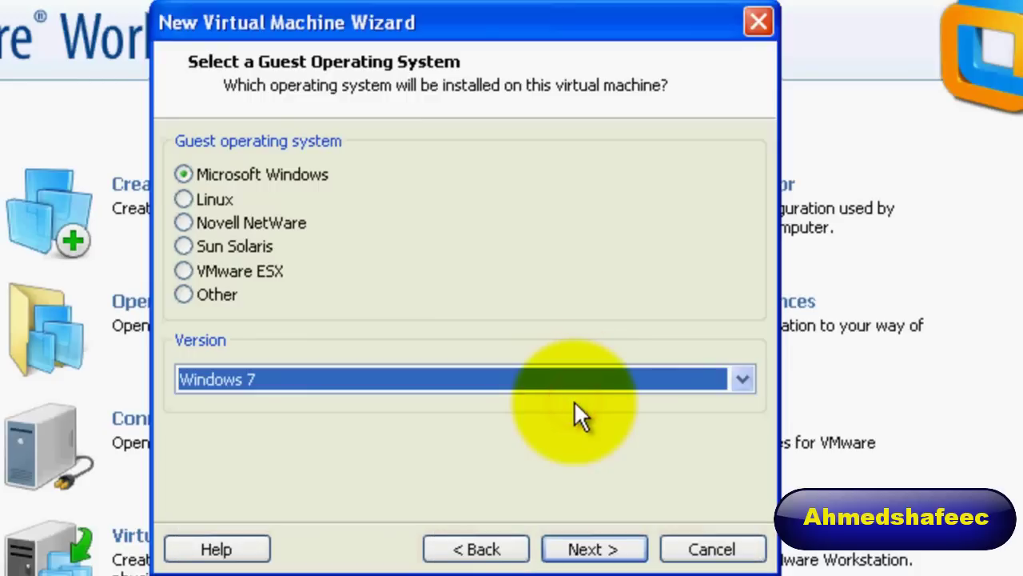
{"action": "left_click", "coordinate": [592, 552]}
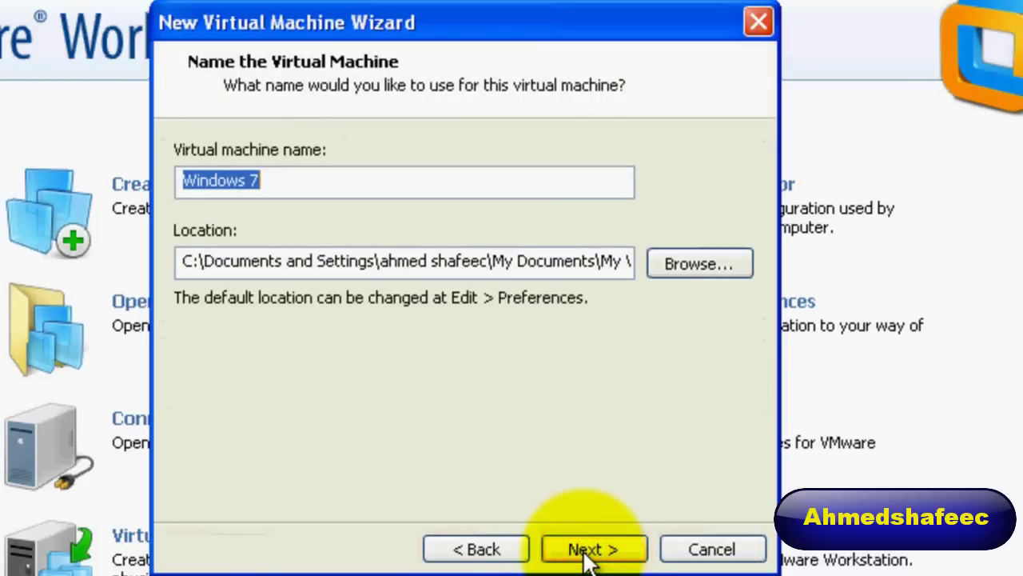
Keep the virtual machine name Windows 7 and choose the My Virtual Machines folder as its location.
{"action": "left_click", "coordinate": [674, 262]}
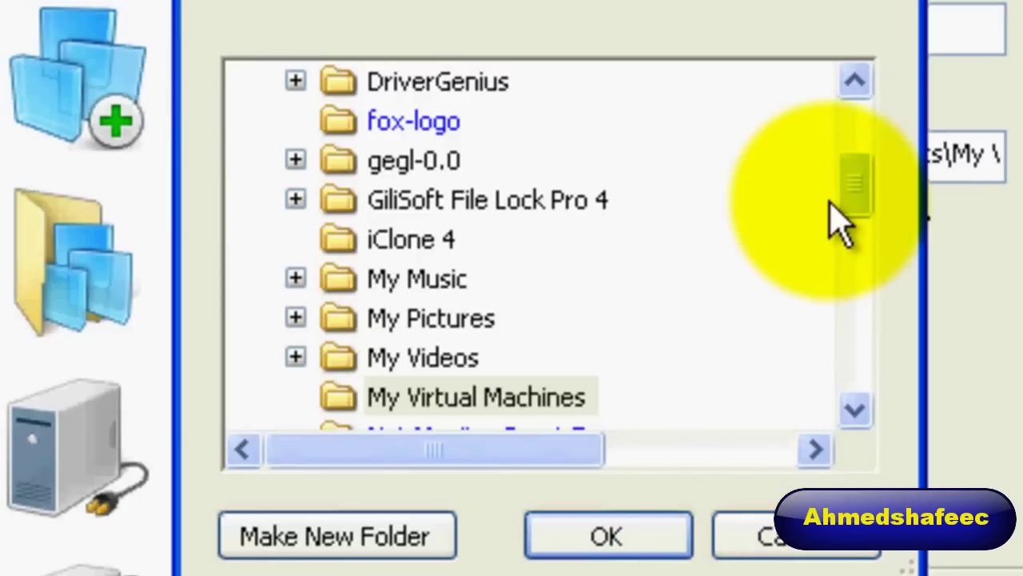
{"action": "left_click", "coordinate": [650, 528]}
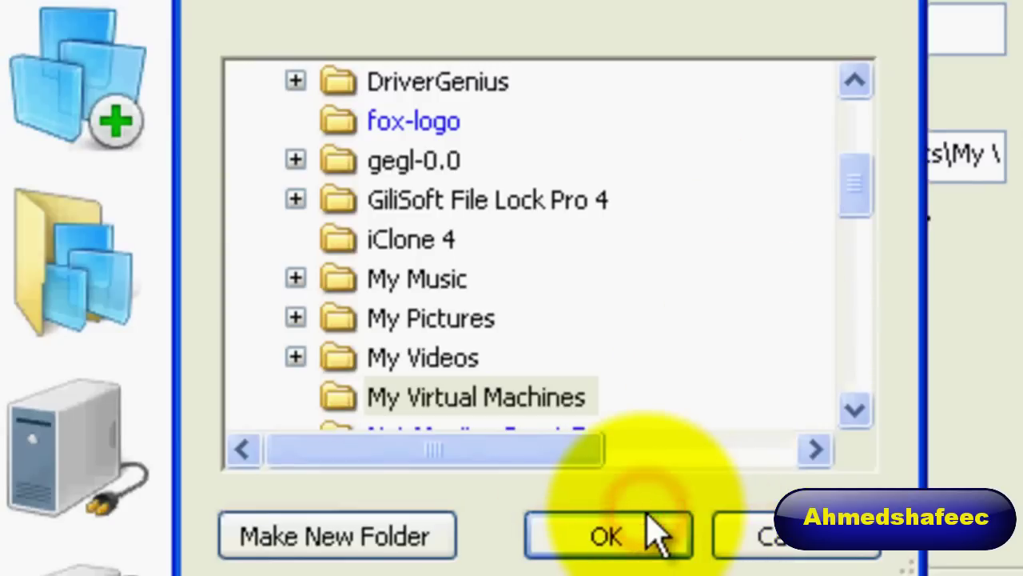
{"action": "left_click", "coordinate": [652, 515]}
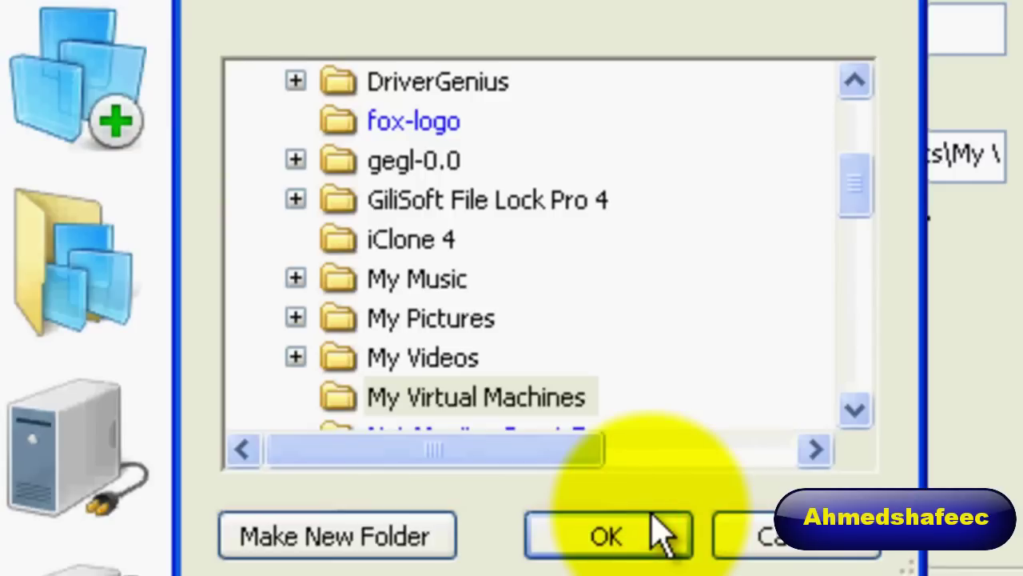
{"action": "left_click", "coordinate": [646, 526]}
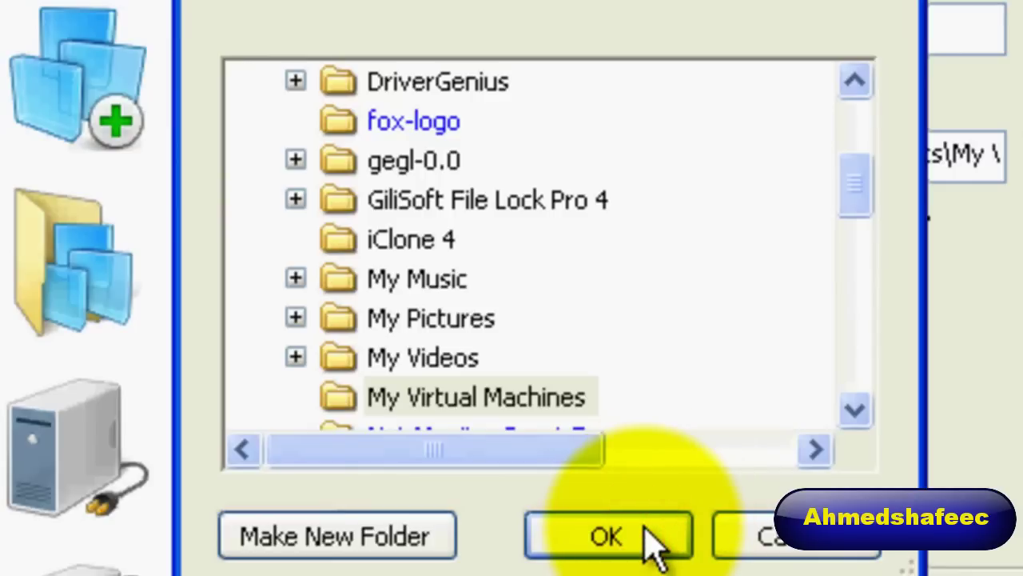
{"action": "left_click", "coordinate": [642, 531]}
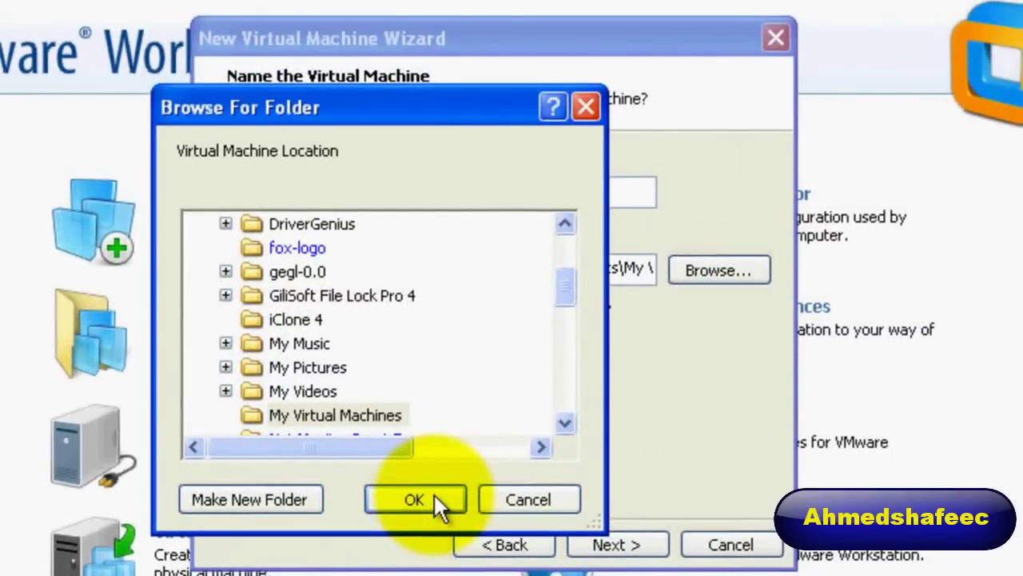
{"action": "left_click", "coordinate": [627, 530]}
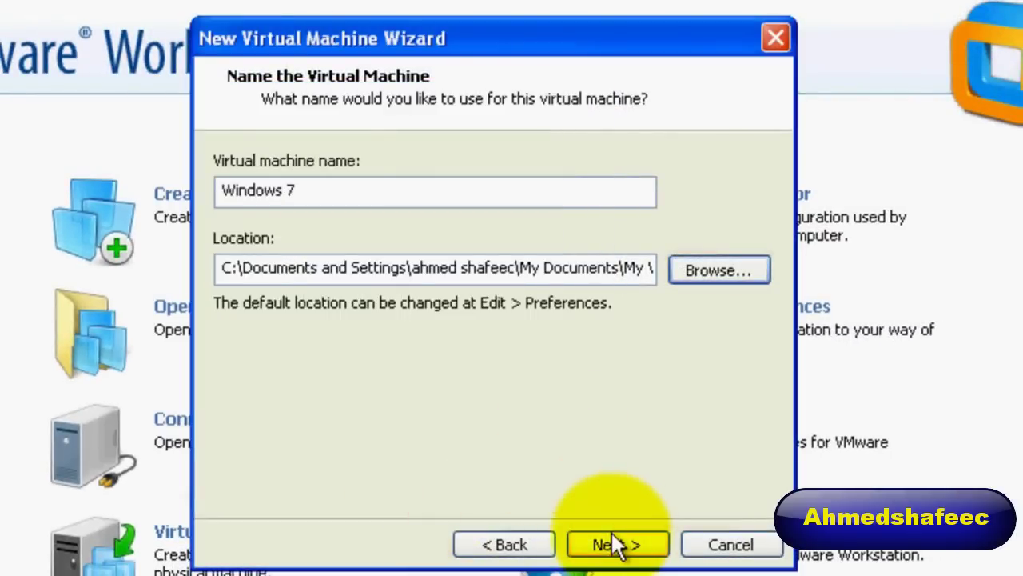
{"action": "left_click", "coordinate": [621, 548]}
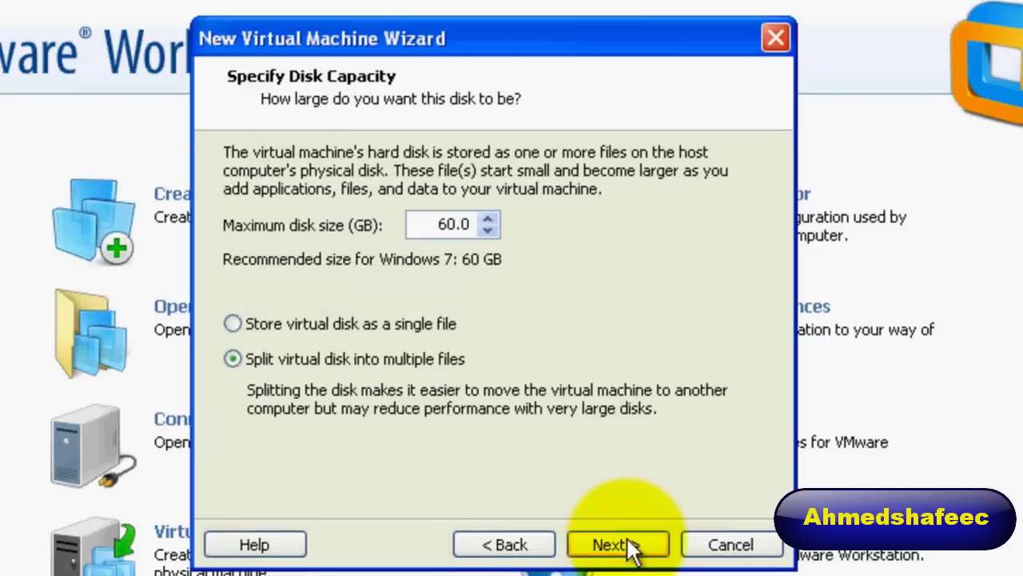
Set the maximum disk size to 25 GB, split into multiple files, and finish creating the virtual machine.
{"action": "left_click", "coordinate": [432, 230]}
{"action": "left_click_drag", "start_coordinate": [430, 230], "coordinate": [458, 240]}
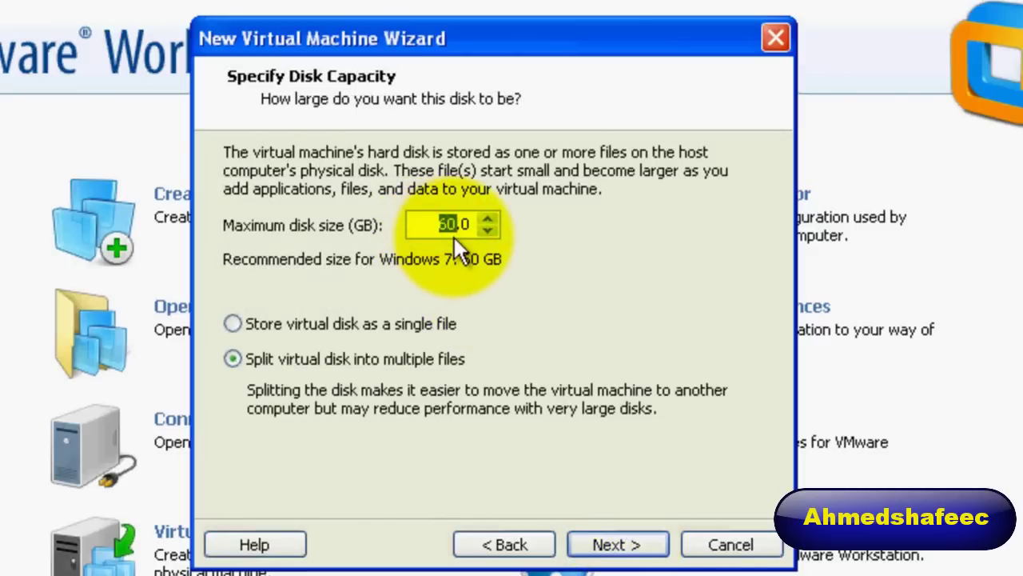
{"action": "type", "text": "25"}
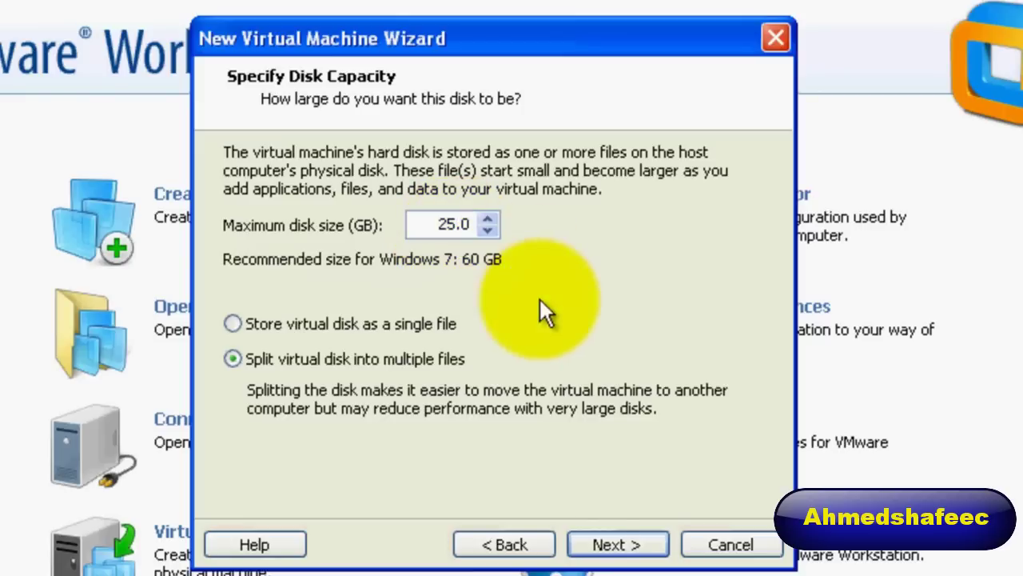
{"action": "left_click", "coordinate": [617, 545]}
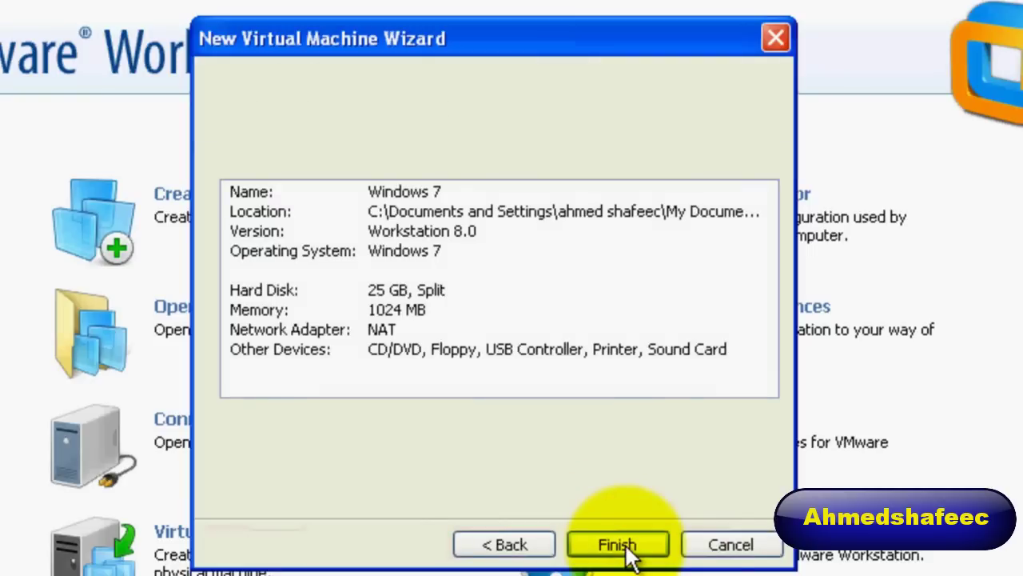
{"action": "left_click", "coordinate": [635, 540]}
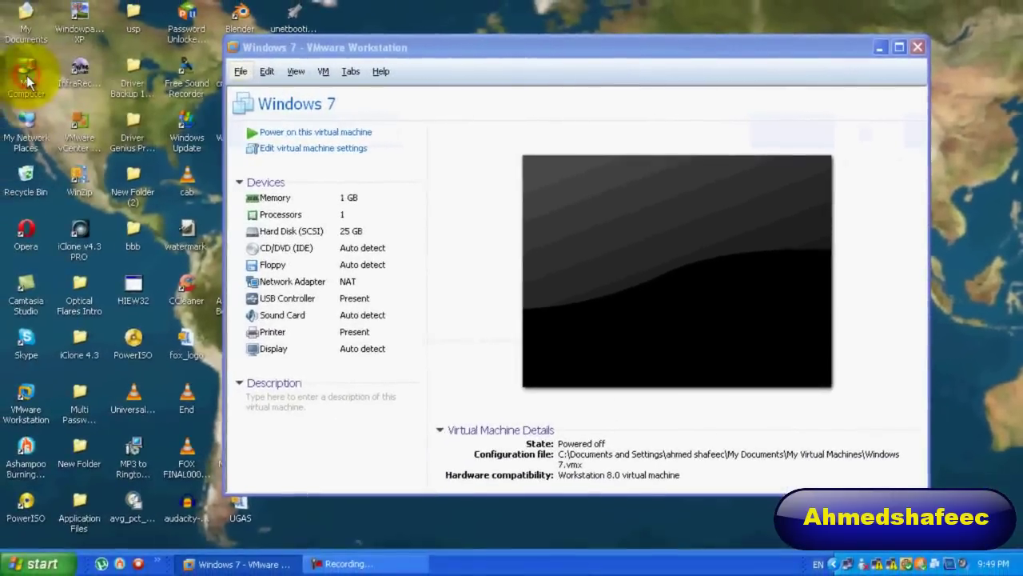
Check the Windows 7 disc in drive E: by running its AutoPlay from My Computer, and close the installer window.
{"action": "double_click", "coordinate": [23, 69]}
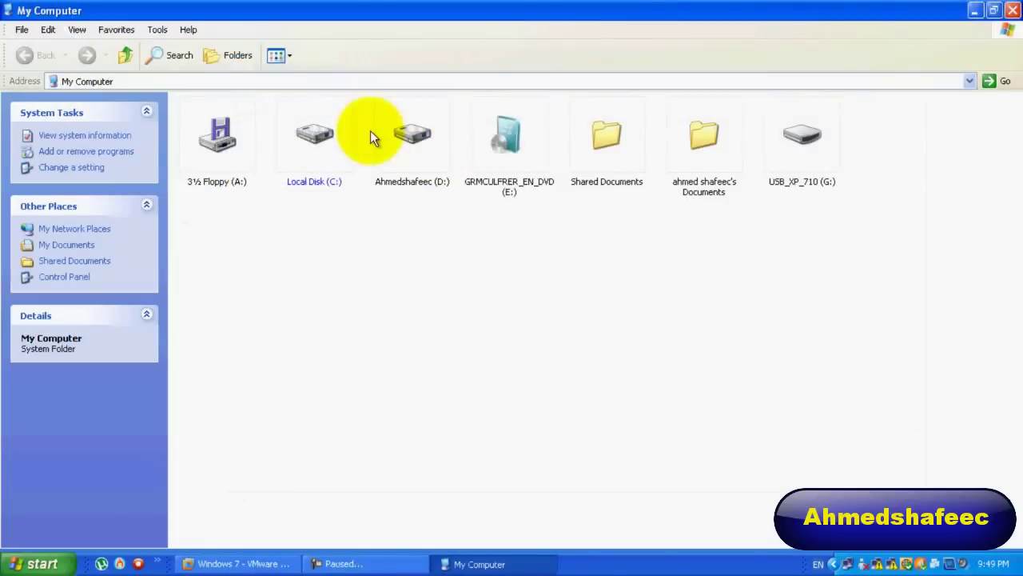
{"action": "right_click", "coordinate": [493, 157]}
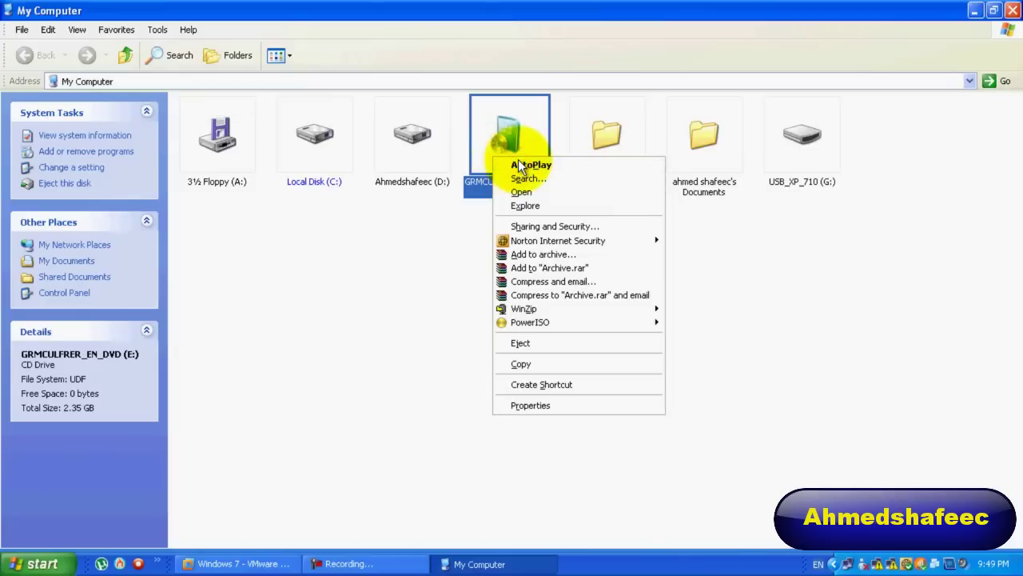
{"action": "left_click", "coordinate": [520, 166]}
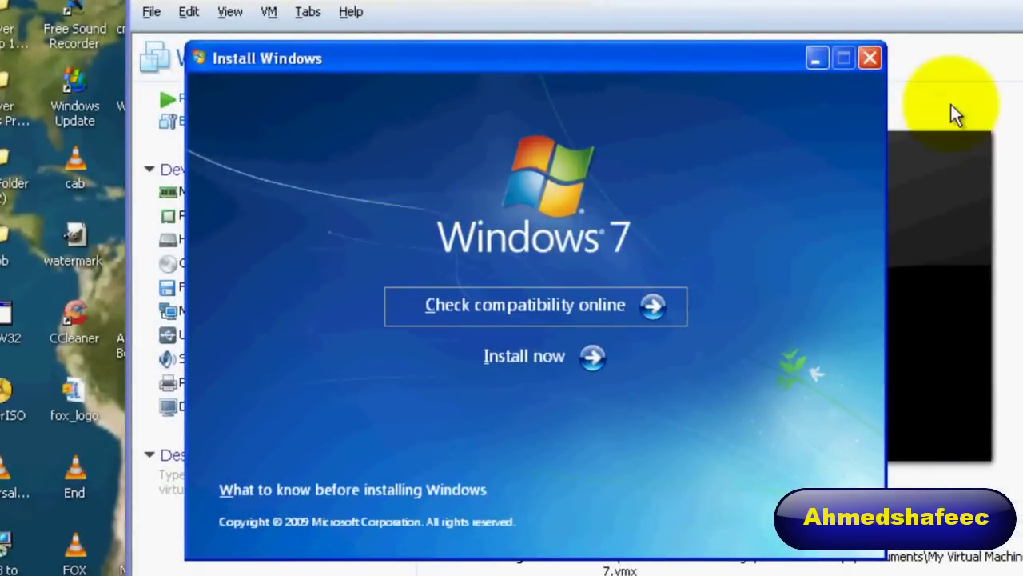
{"action": "left_click", "coordinate": [868, 61]}
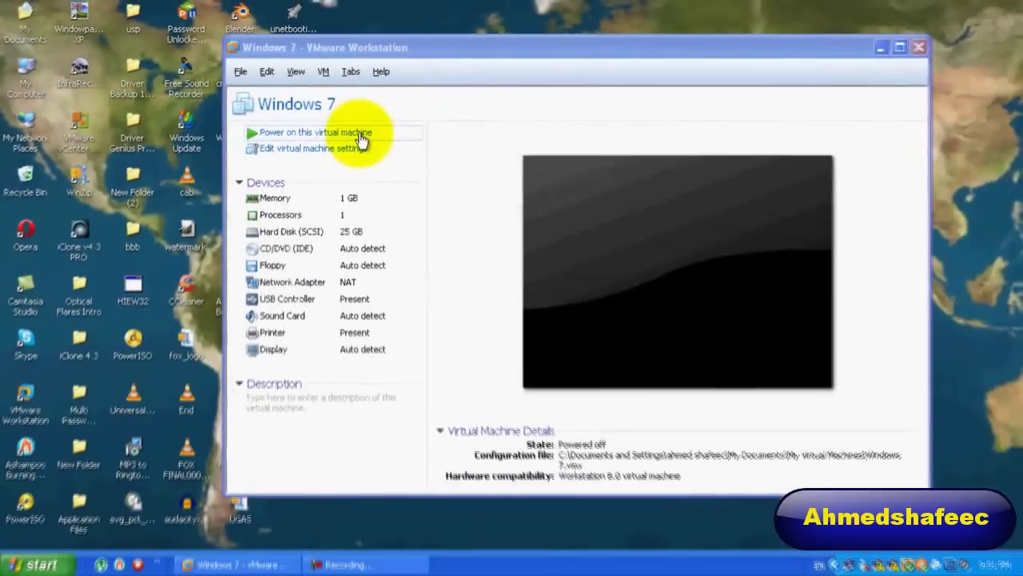
Power on the Windows 7 virtual machine and enter its BIOS setup during startup.
{"action": "left_click", "coordinate": [404, 249]}
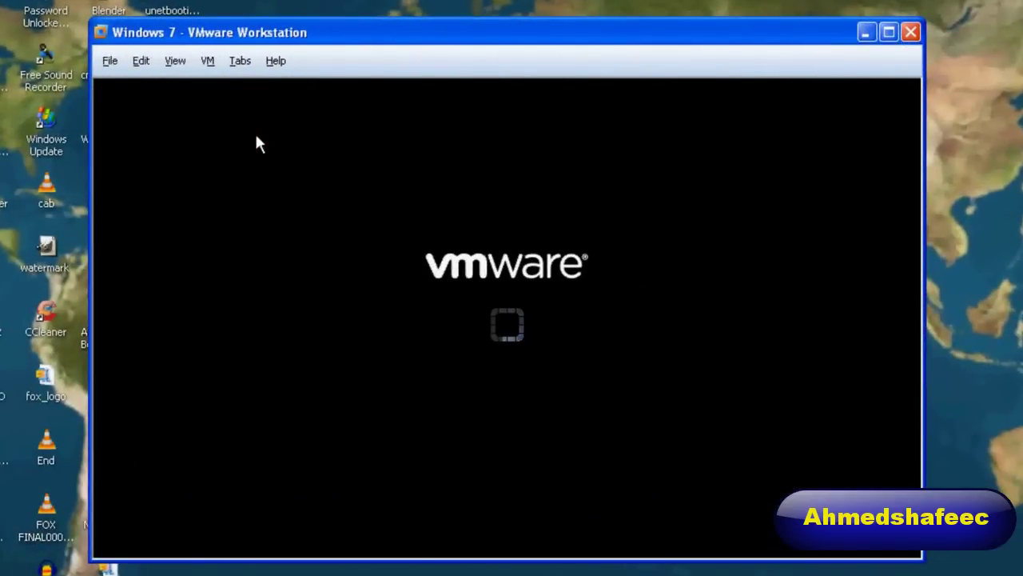
{"action": "left_click", "coordinate": [443, 364]}
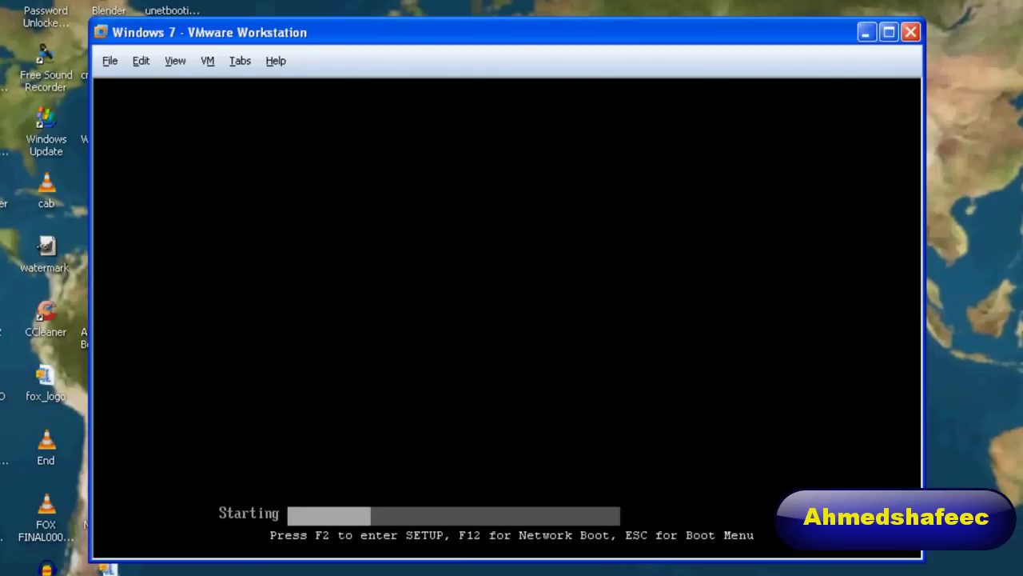
{"action": "key", "text": "F2"}
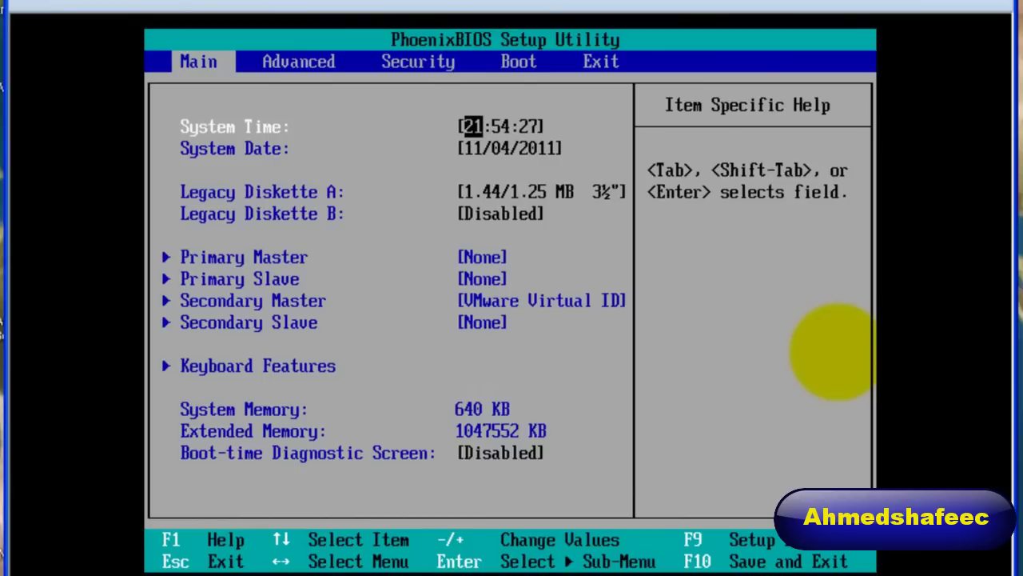
Move CD-ROM Drive to the top of the BIOS boot order and exit setup with the changes saved.
{"action": "key", "text": "Right"}
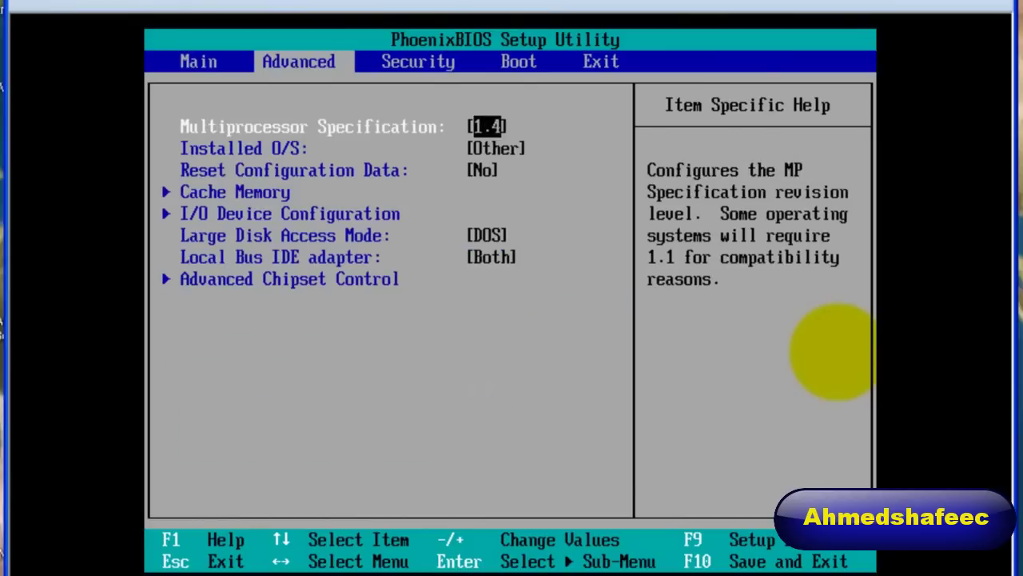
{"action": "key", "text": "Right"}
{"action": "key", "text": "Right"}
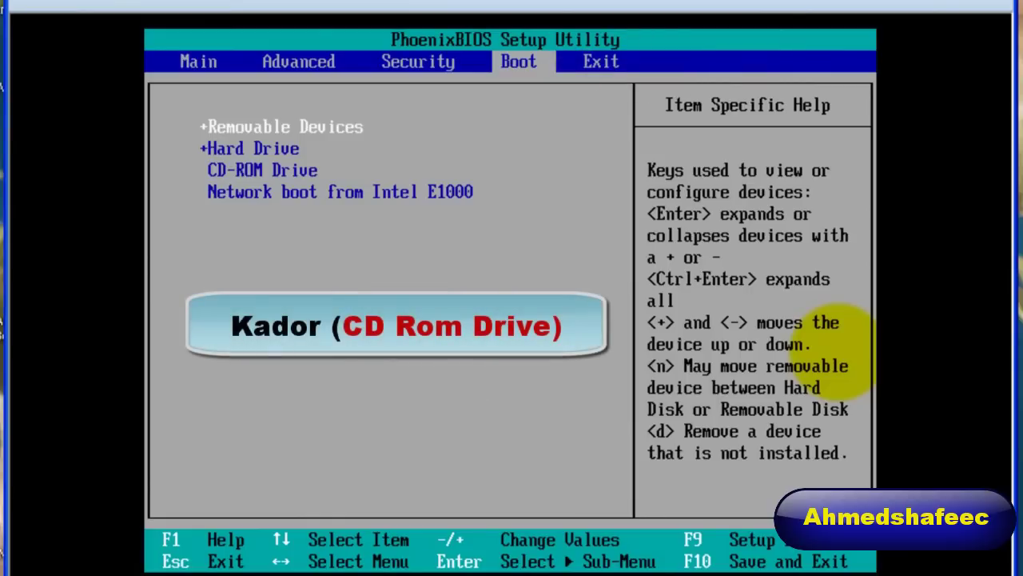
{"action": "key", "text": "Down"}
{"action": "key", "text": "Down"}
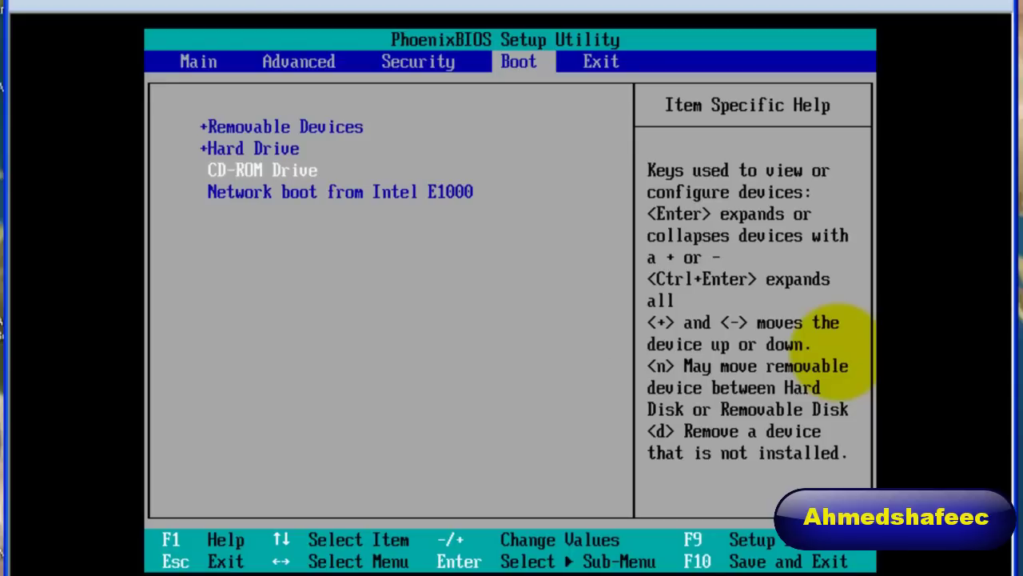
{"action": "key", "text": "plus"}
{"action": "key", "text": "plus"}
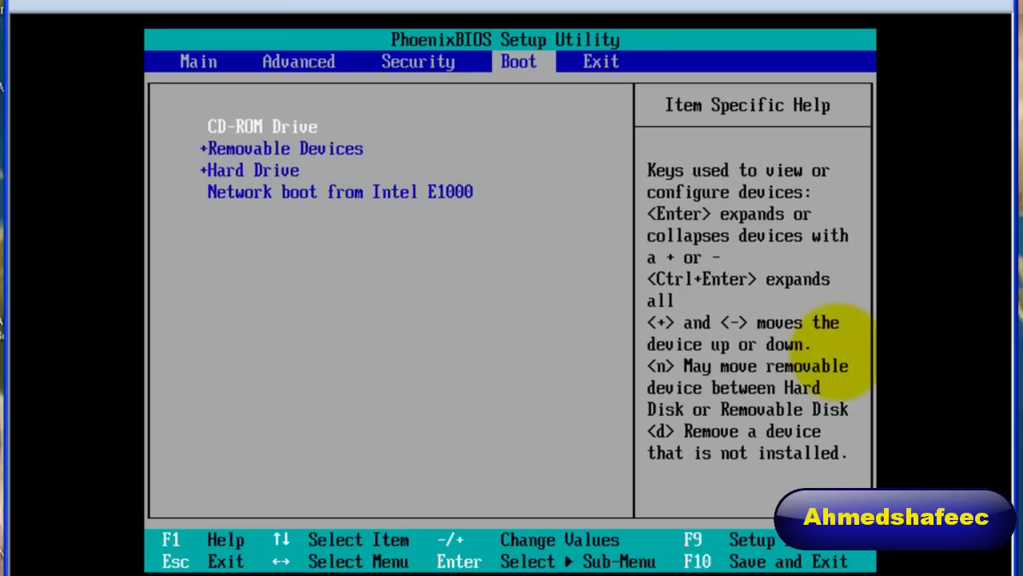
{"action": "key", "text": "F10"}
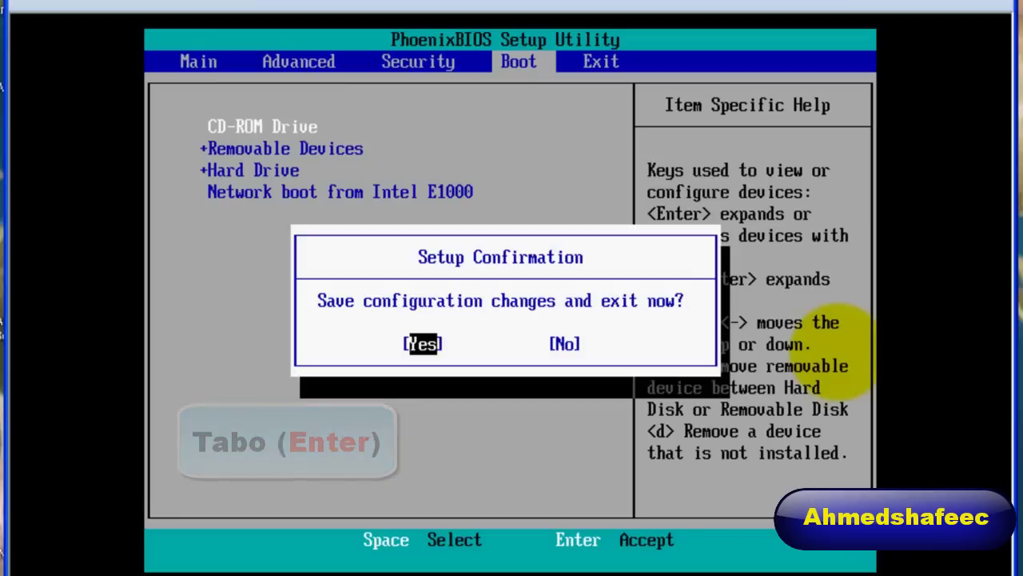
{"action": "key", "text": "Return"}
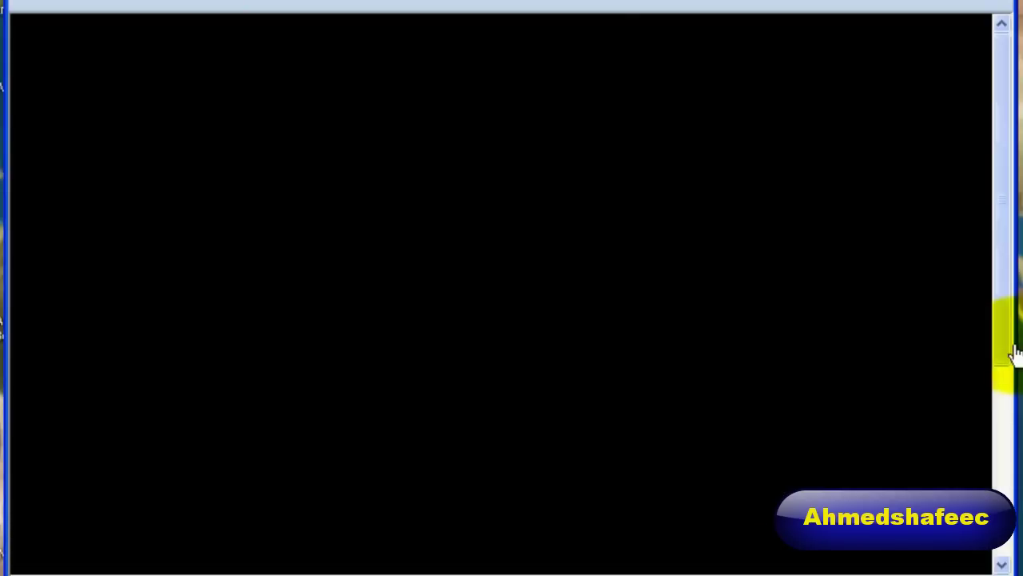
Keep English, the English (United States) format and the US keyboard, and start the Windows 7 installation.
{"action": "left_click_drag", "start_coordinate": [1001, 353], "coordinate": [998, 554]}
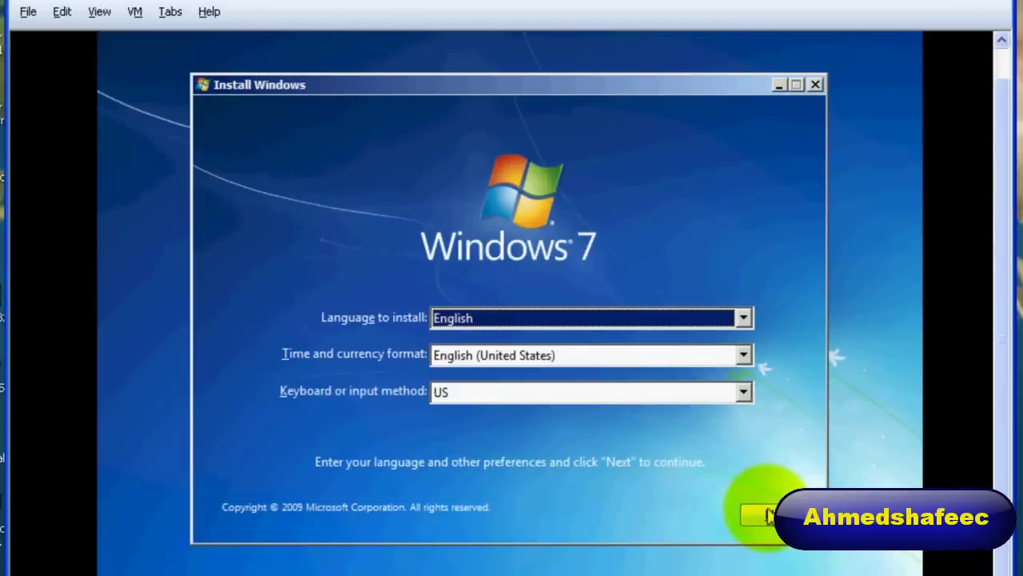
{"action": "left_click", "coordinate": [748, 472]}
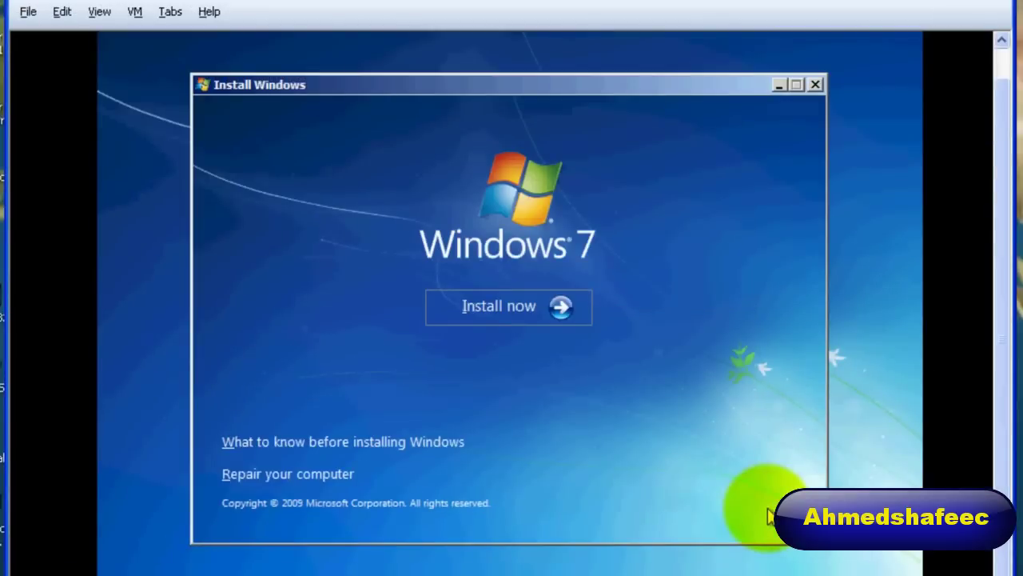
{"action": "left_click", "coordinate": [559, 308]}
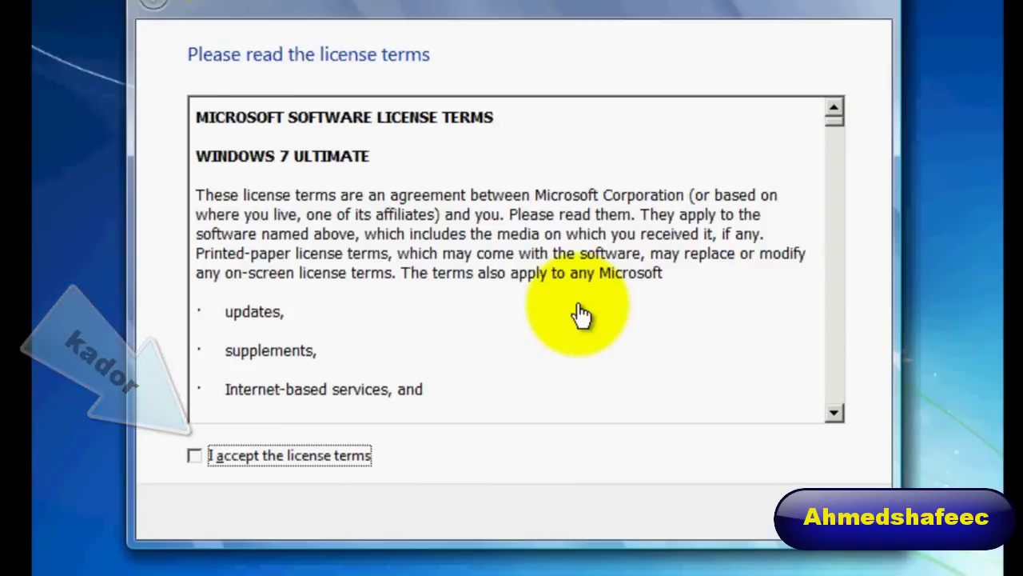
Accept the Windows 7 license terms and choose the Custom (advanced) installation type.
{"action": "left_click", "coordinate": [224, 457]}
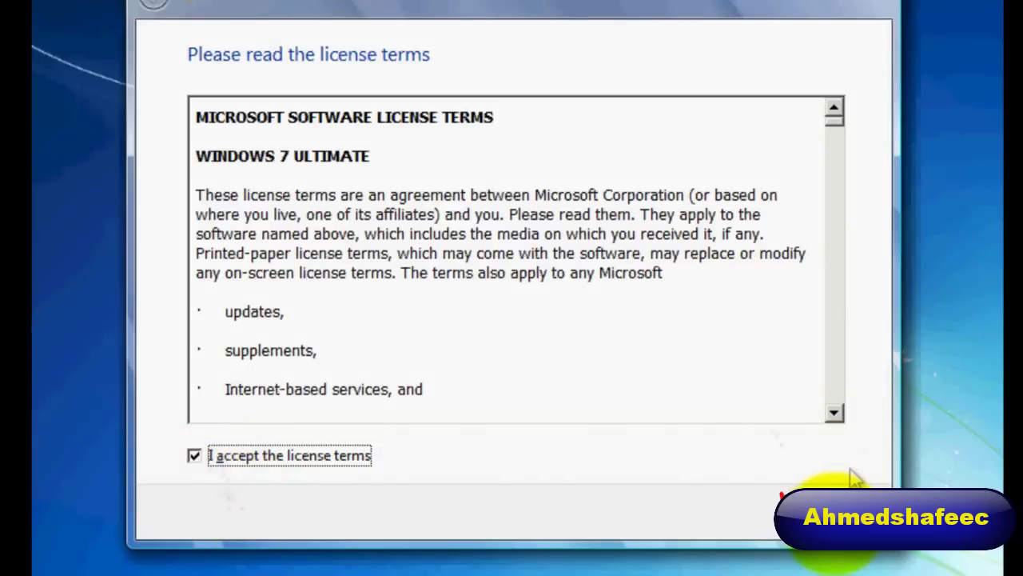
{"action": "left_click", "coordinate": [820, 515]}
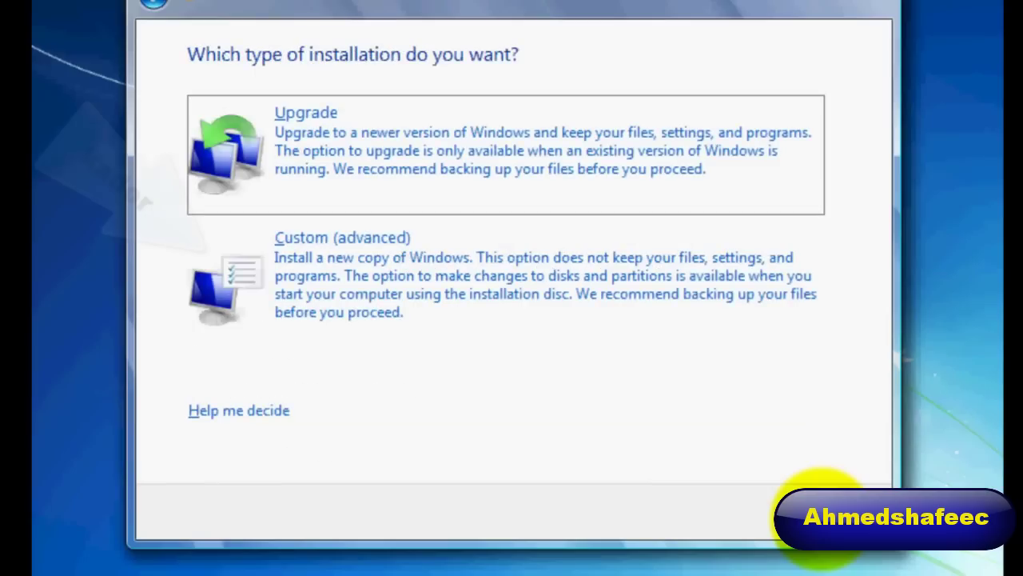
{"action": "left_click", "coordinate": [462, 274]}
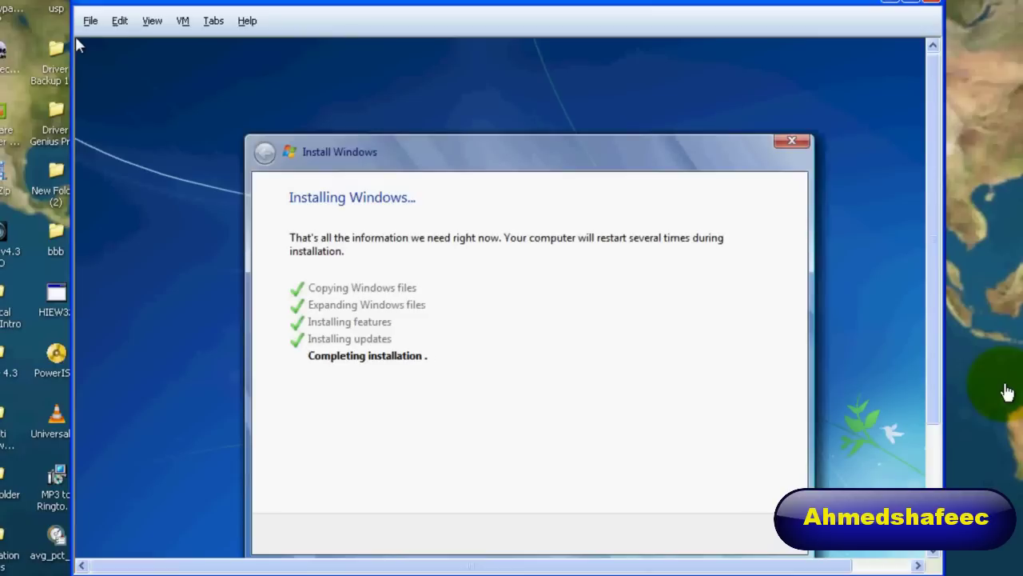
Enter the account's user name, keep the automatically filled computer name and continue the Windows setup.
{"action": "scroll", "coordinate": [1006, 408], "scroll_direction": "down", "scroll_amount": 3}
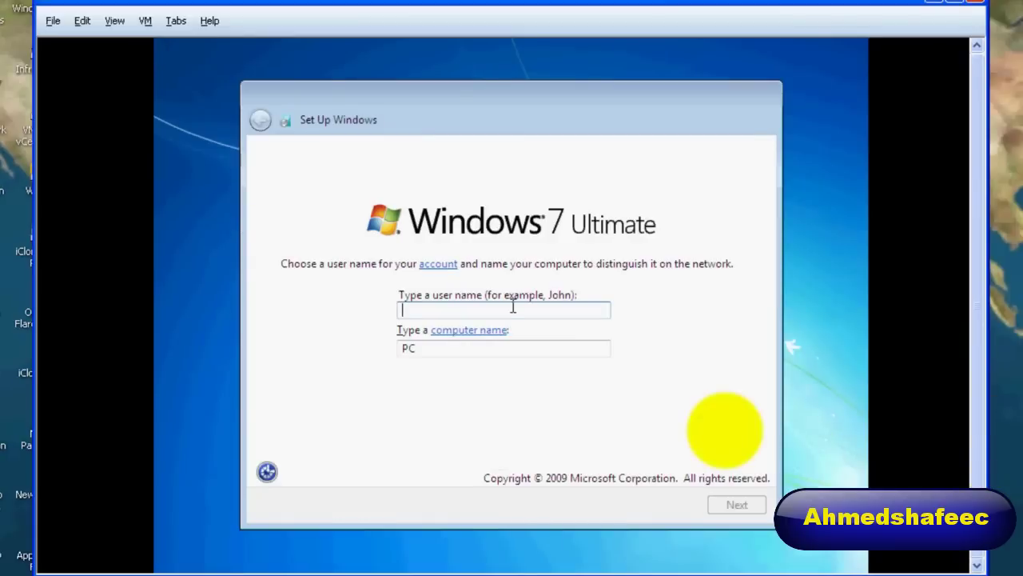
{"action": "type", "text": "ahmedshafeec"}
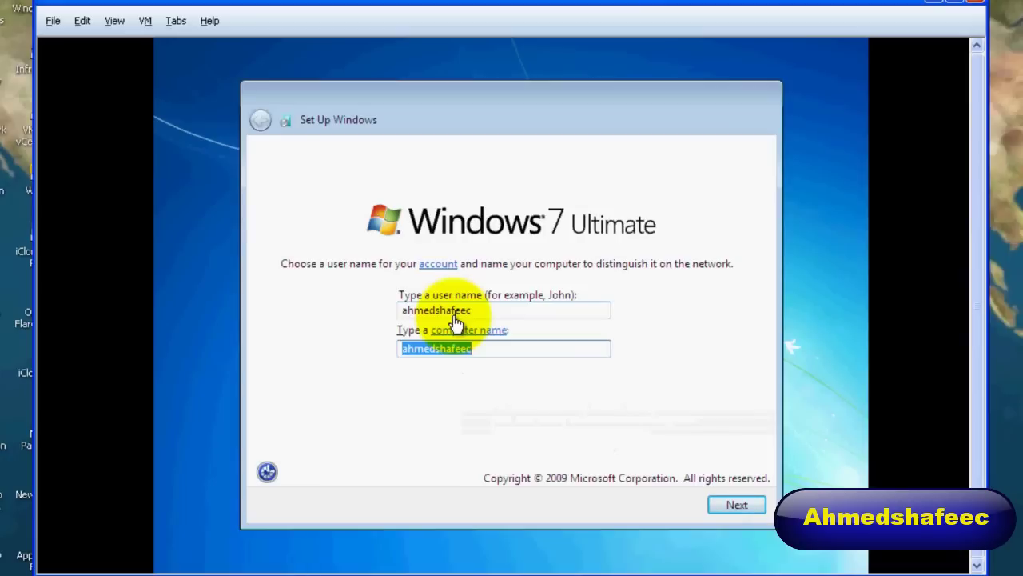
{"action": "key", "text": "Return"}
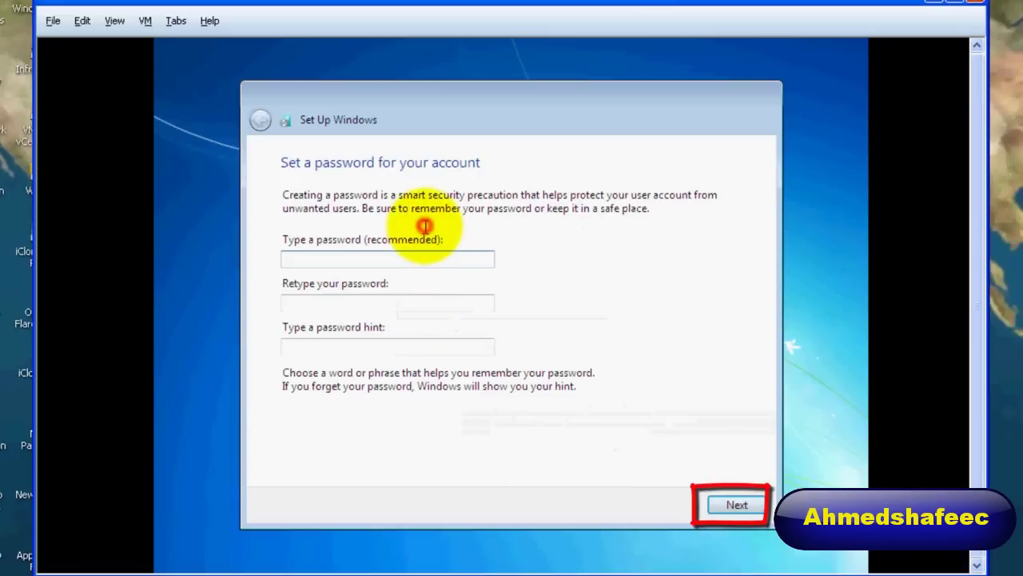
Leave the account password and hint blank and choose to install important updates only.
{"action": "left_click", "coordinate": [352, 258]}
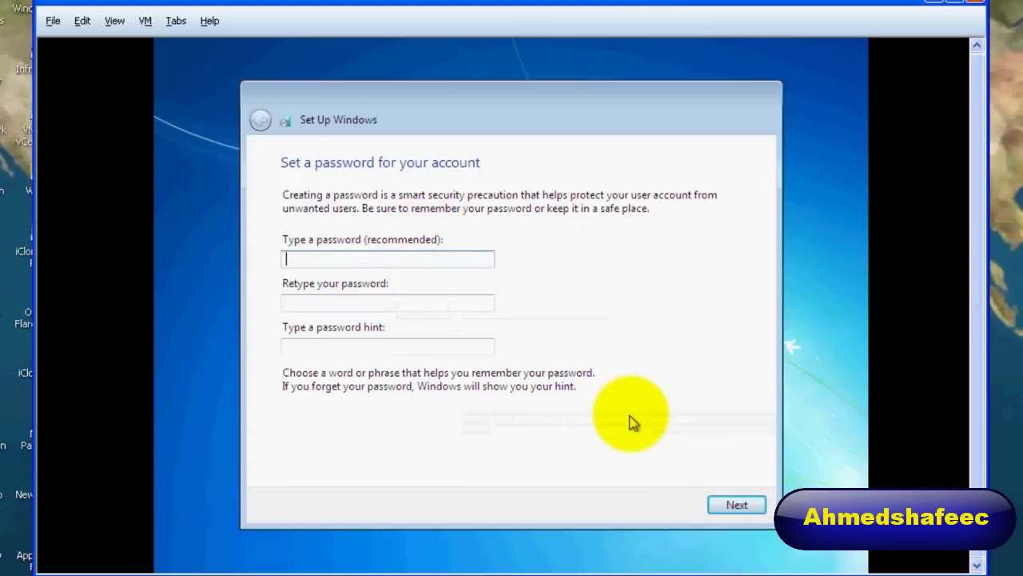
{"action": "left_click", "coordinate": [751, 507]}
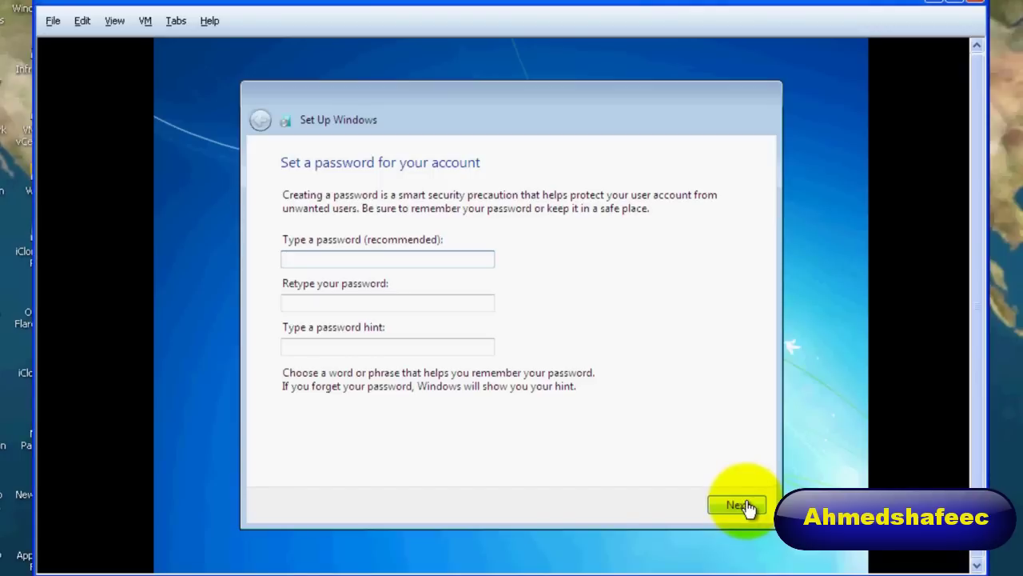
{"action": "left_click", "coordinate": [743, 505]}
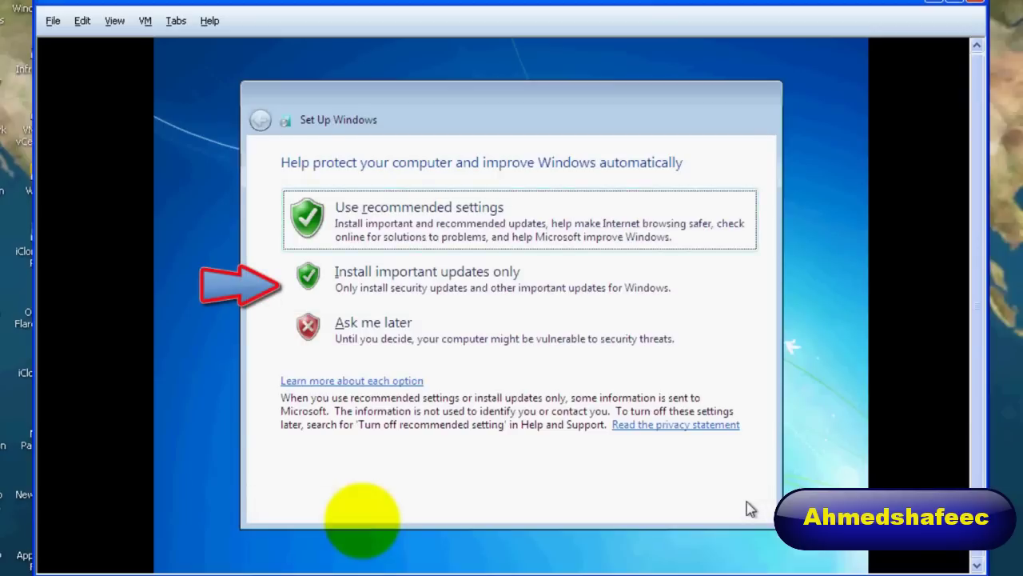
{"action": "left_click", "coordinate": [368, 274]}
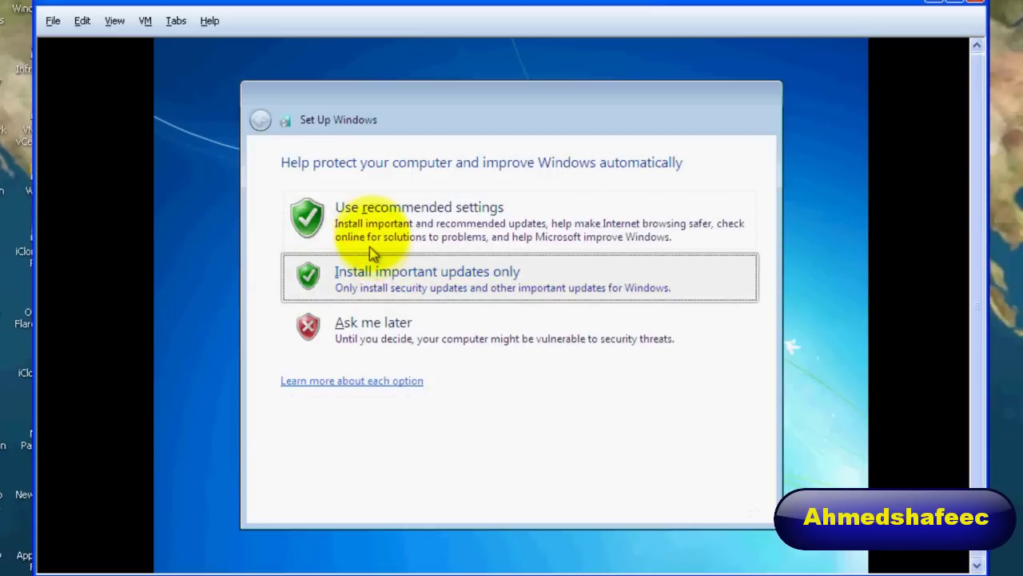
{"action": "left_click", "coordinate": [379, 288]}
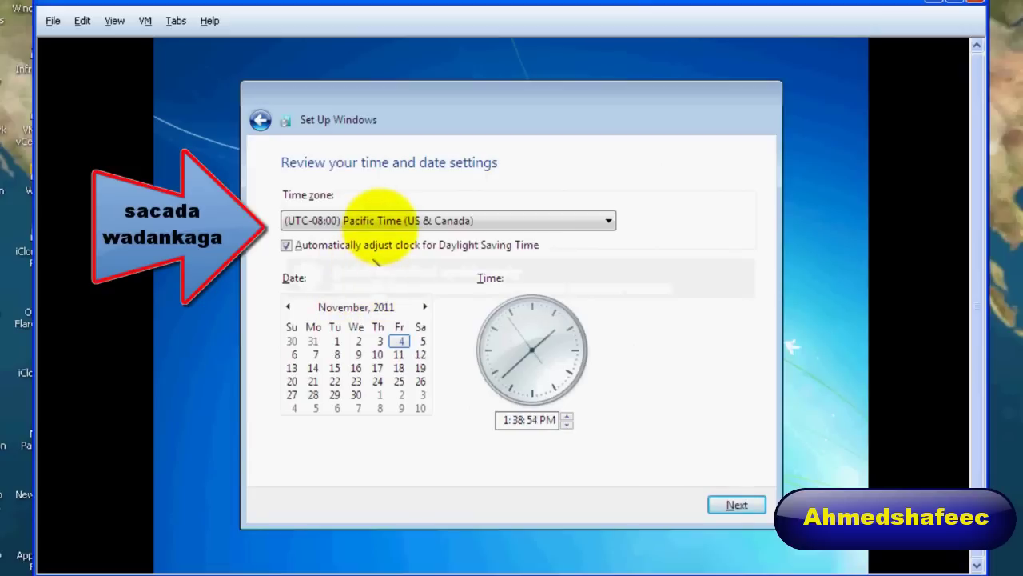
Set the time zone to (UTC+02:00) Cairo and accept the date and time settings.
{"action": "left_click", "coordinate": [348, 224]}
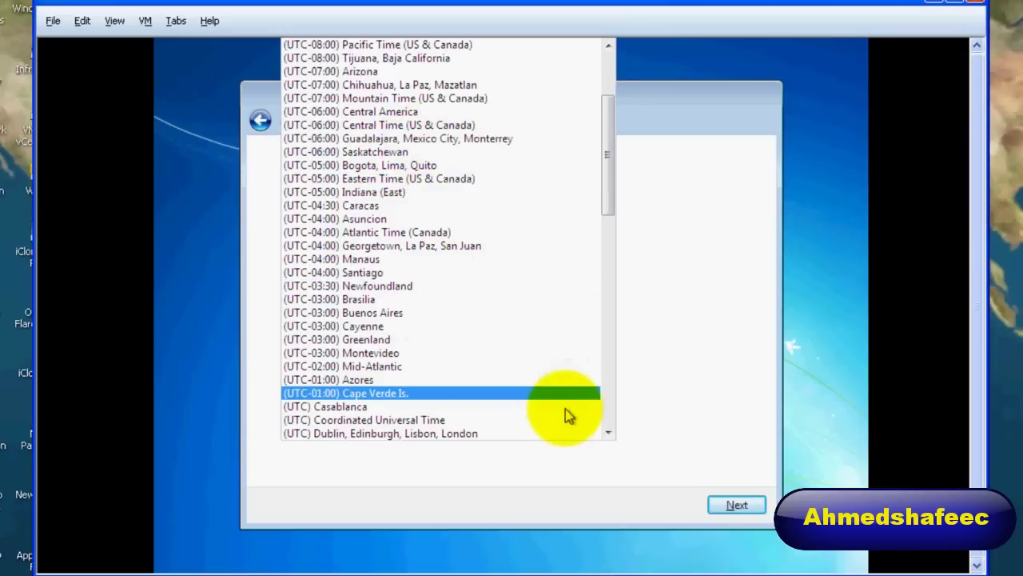
{"action": "scroll", "coordinate": [565, 411], "scroll_direction": "down", "scroll_amount": 1}
{"action": "scroll", "coordinate": [567, 414], "scroll_direction": "down", "scroll_amount": 1}
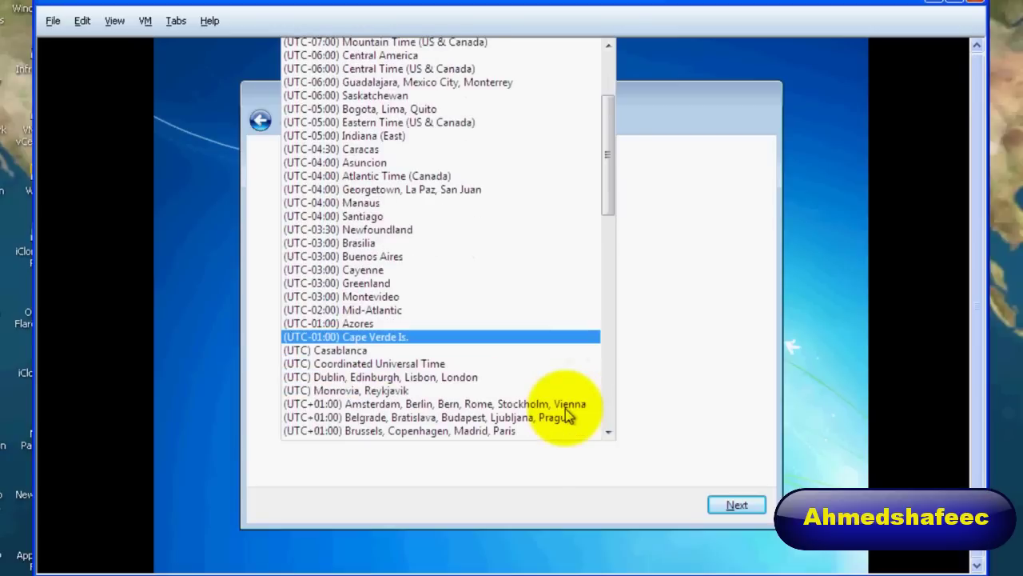
{"action": "scroll", "coordinate": [565, 408], "scroll_direction": "down", "scroll_amount": 15}
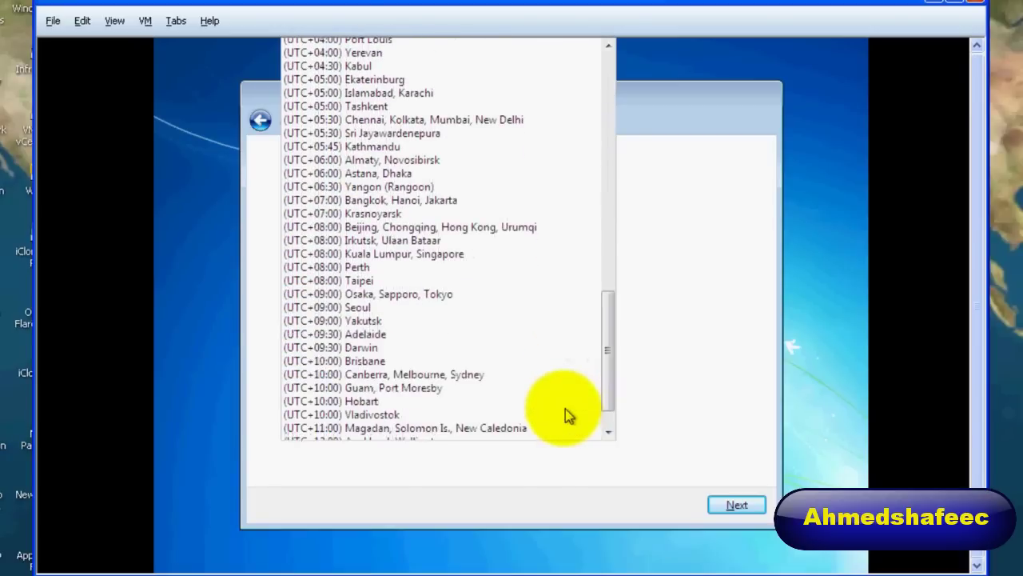
{"action": "scroll", "coordinate": [431, 387], "scroll_direction": "down", "scroll_amount": 1}
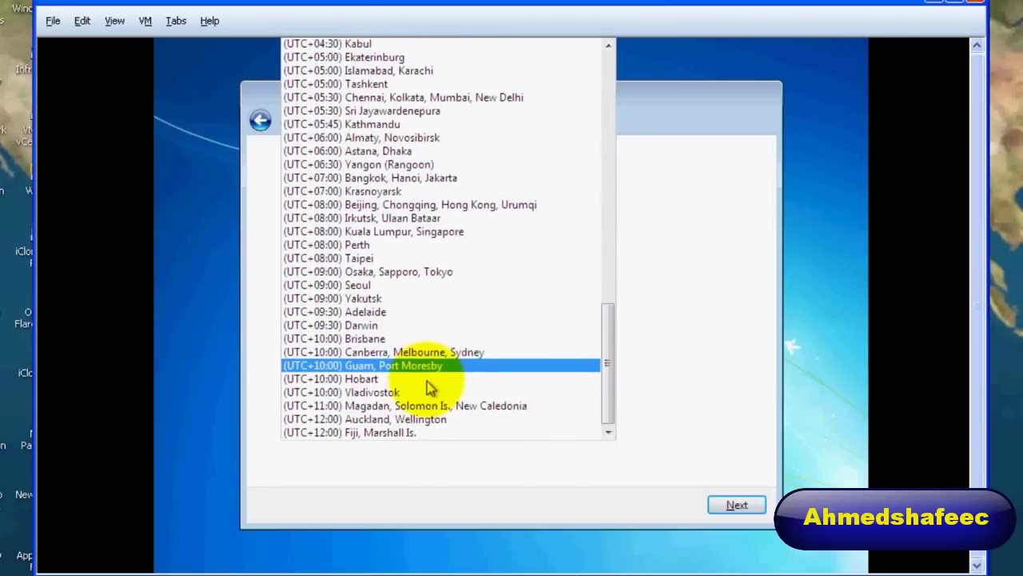
{"action": "scroll", "coordinate": [427, 382], "scroll_direction": "down", "scroll_amount": 1}
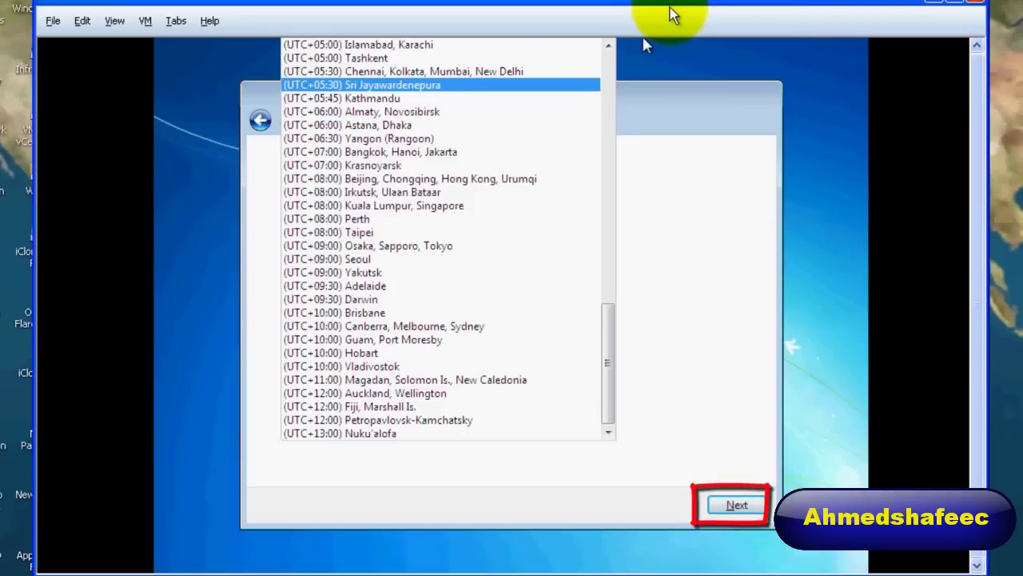
{"action": "scroll", "coordinate": [608, 45], "scroll_direction": "up", "scroll_amount": 6}
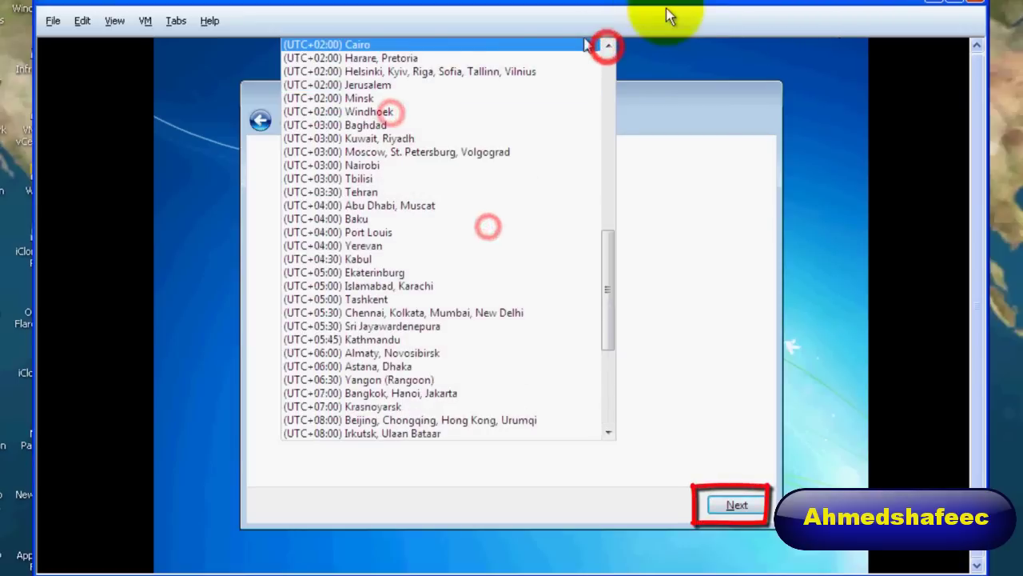
{"action": "left_click", "coordinate": [574, 45]}
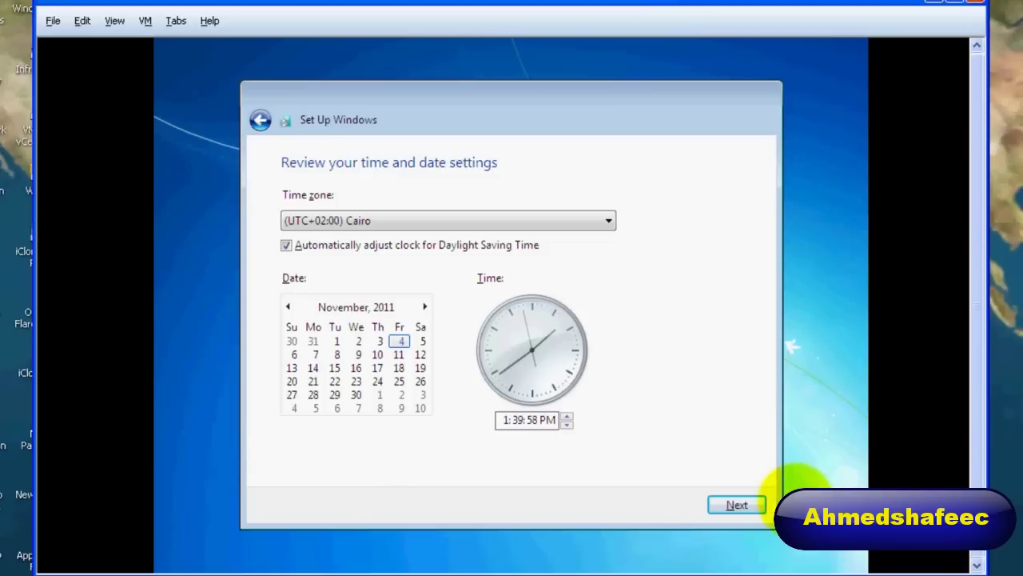
{"action": "left_click", "coordinate": [739, 504]}
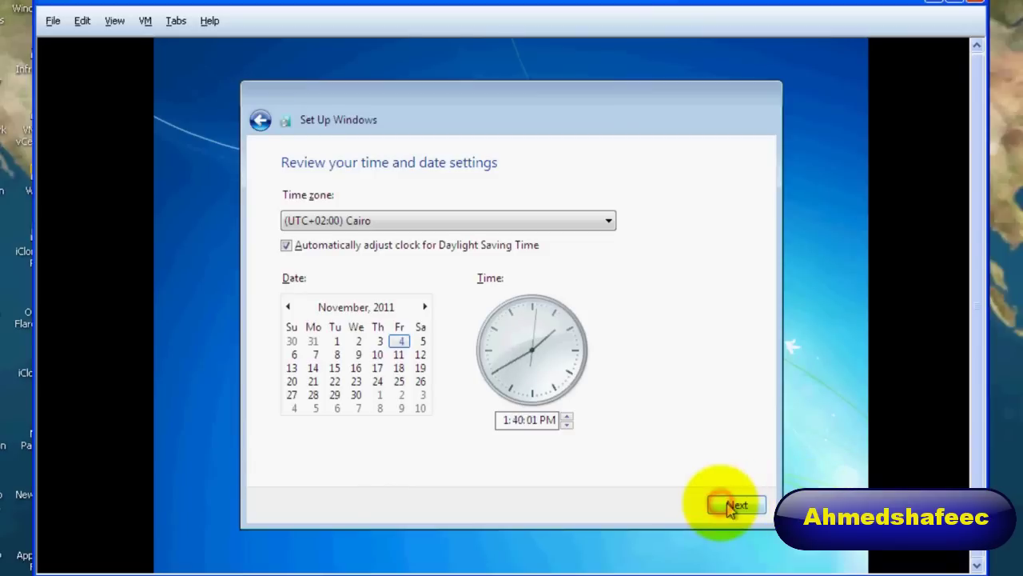
{"action": "left_click", "coordinate": [724, 509]}
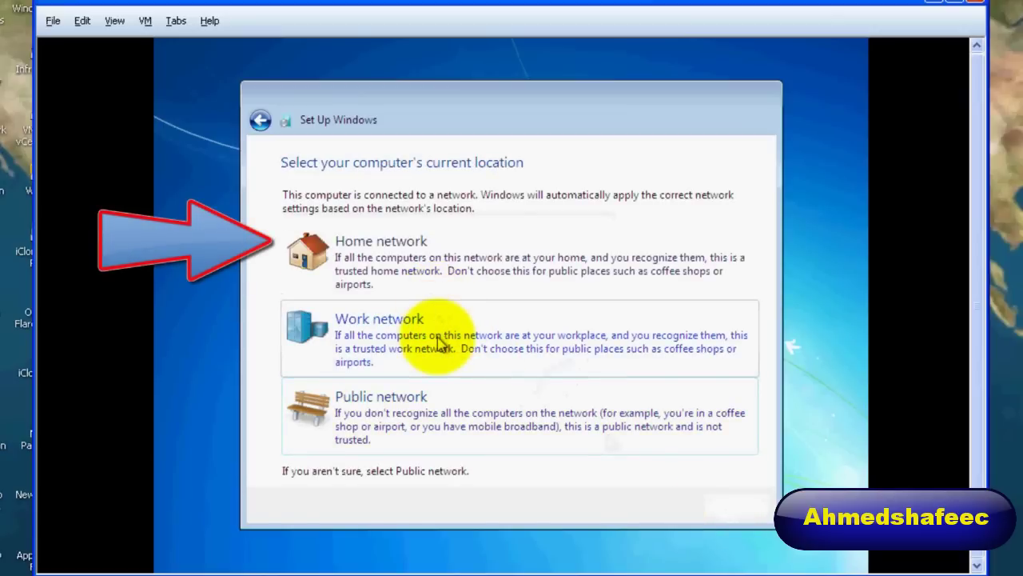
Choose Home network as the computer's current location and launch Notepad on the new Windows 7 desktop.
{"action": "left_click", "coordinate": [414, 258]}
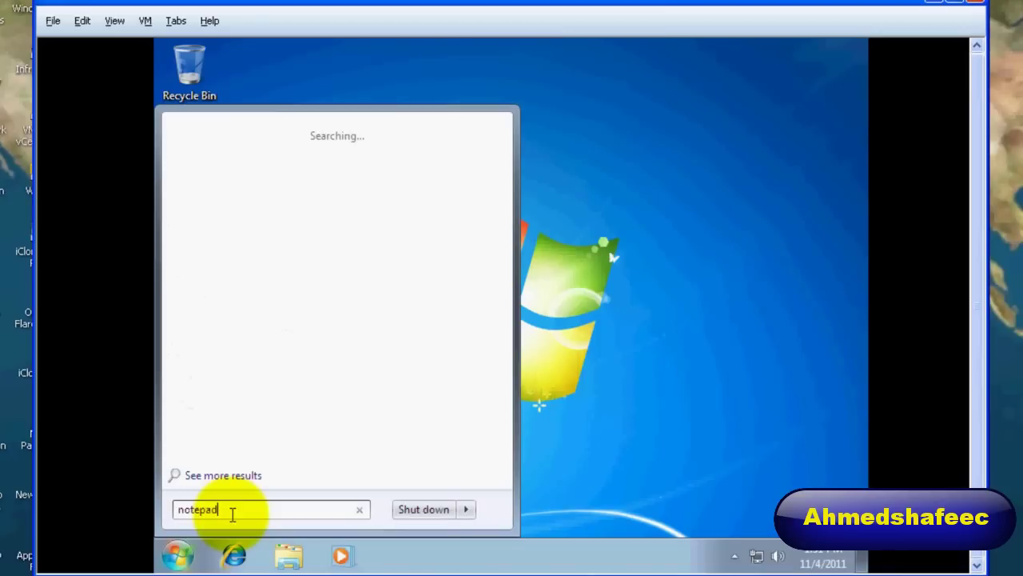
{"action": "key", "text": "Return"}
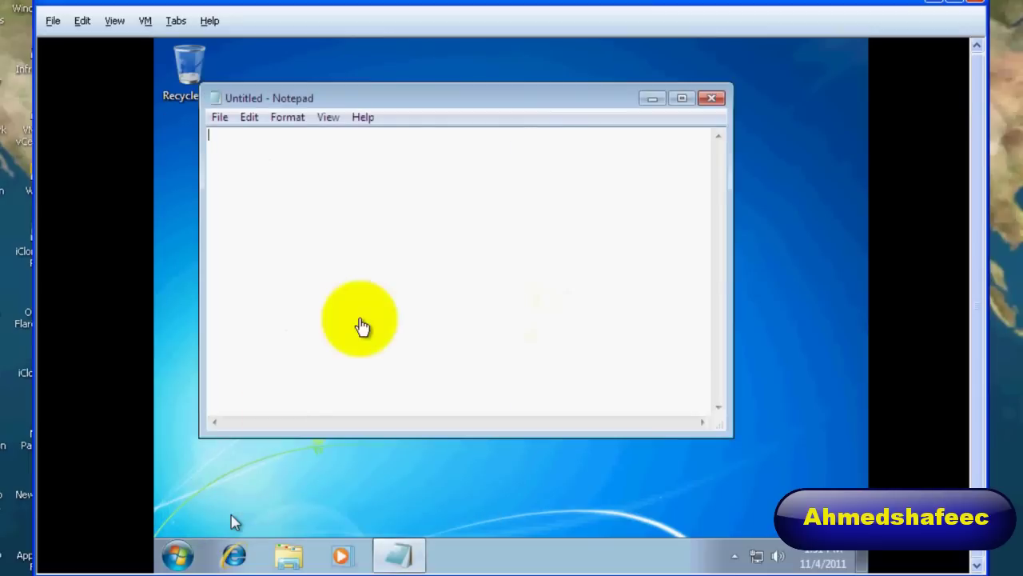